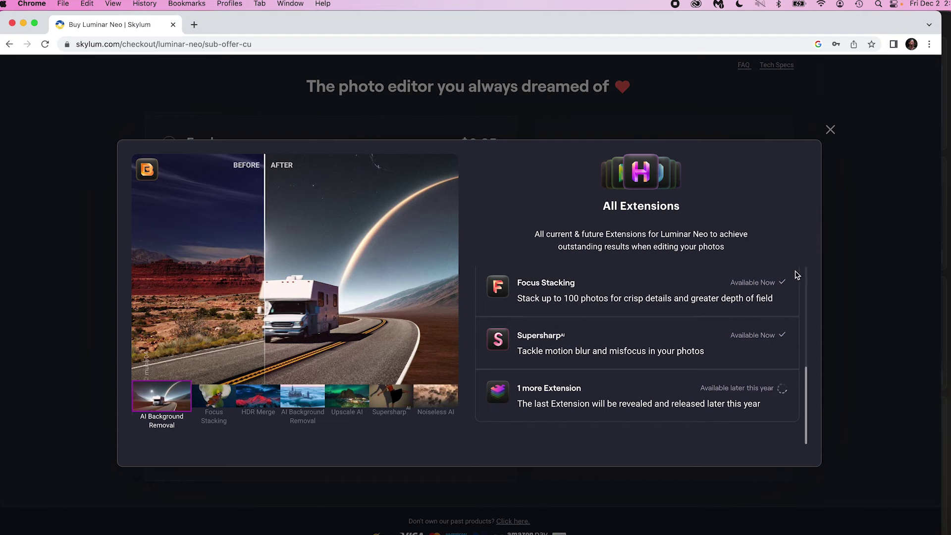
Scroll up through the Luminar Neo All Photos catalog showing three photos.
{"action": "scroll", "coordinate": [707, 293], "scroll_direction": "up", "scroll_amount": 3}
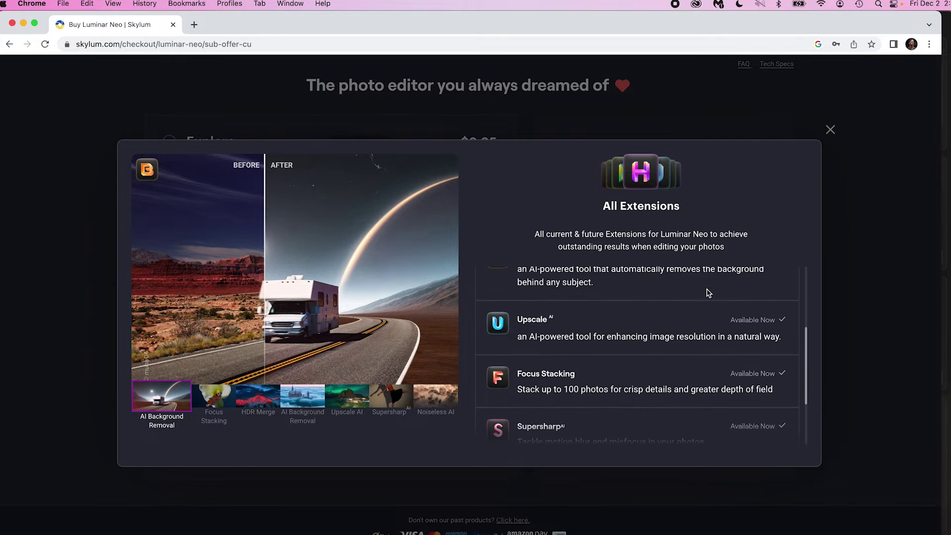
{"action": "scroll", "coordinate": [709, 293], "scroll_direction": "up", "scroll_amount": 2}
{"action": "scroll", "coordinate": [706, 289], "scroll_direction": "up", "scroll_amount": 2}
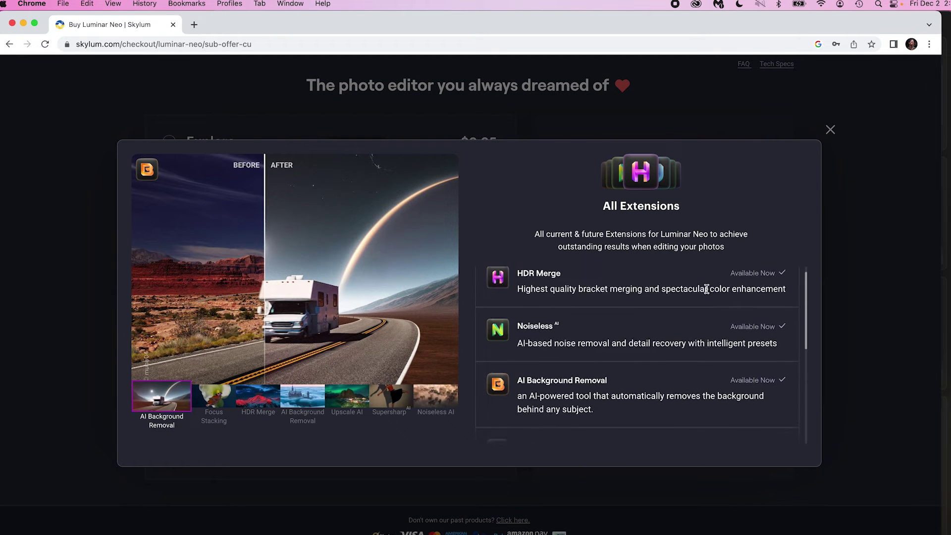
{"action": "scroll", "coordinate": [706, 289], "scroll_direction": "up", "scroll_amount": 1}
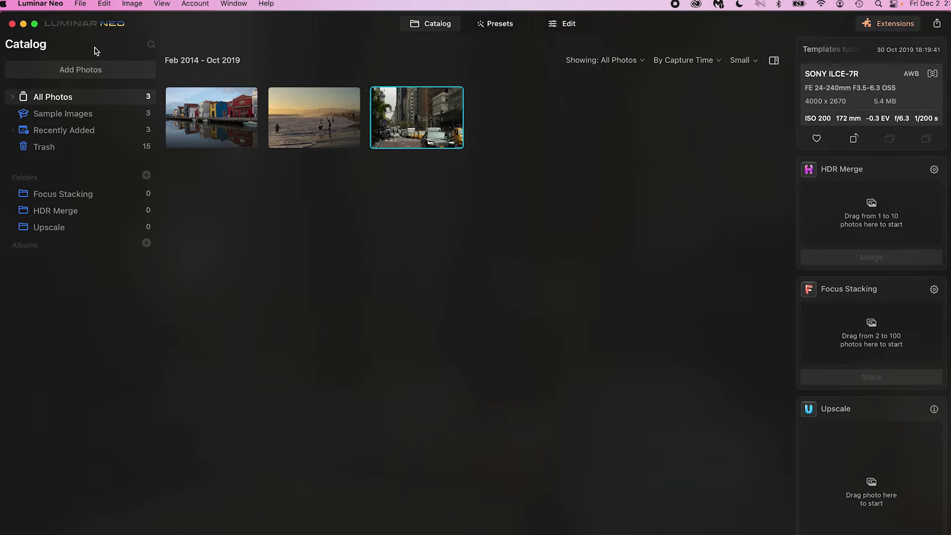
Import _Y2A6684.CR3 into the catalog and go back to the Catalog view.
{"action": "left_click", "coordinate": [94, 72]}
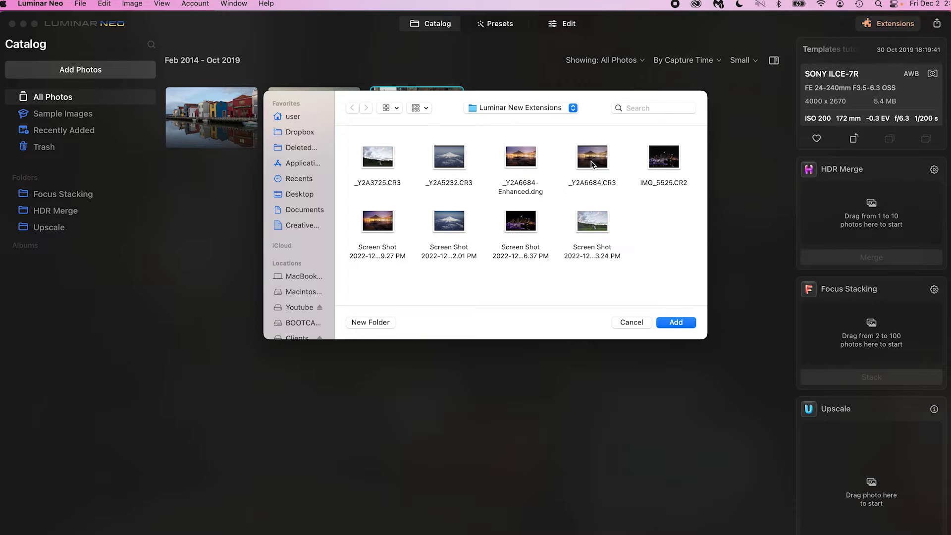
{"action": "left_click", "coordinate": [609, 170]}
{"action": "left_click", "coordinate": [676, 323]}
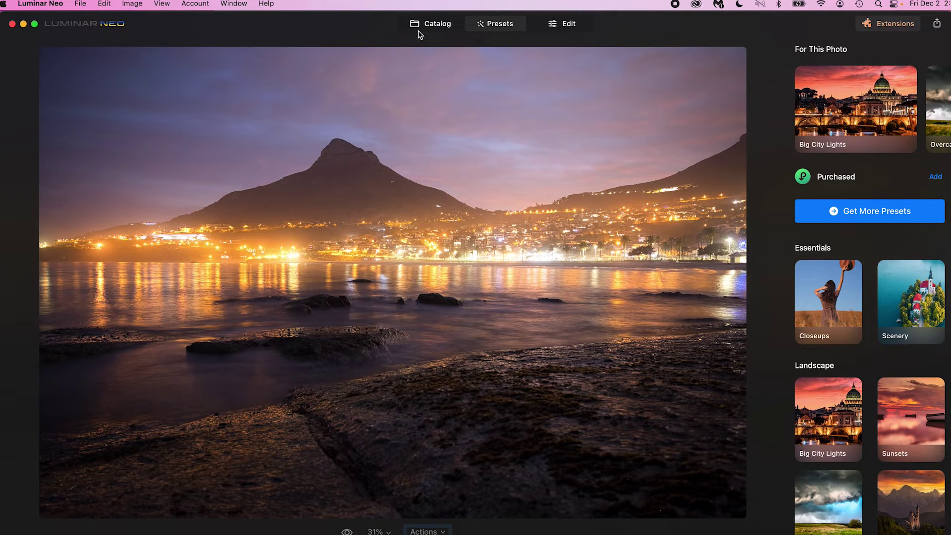
{"action": "left_click", "coordinate": [434, 29]}
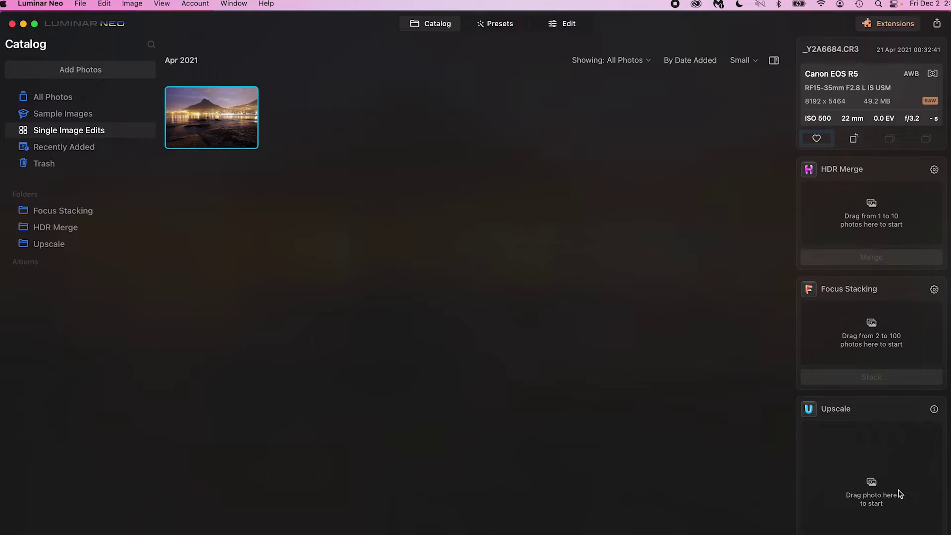
{"action": "scroll", "coordinate": [815, 485], "scroll_direction": "down", "scroll_amount": 2}
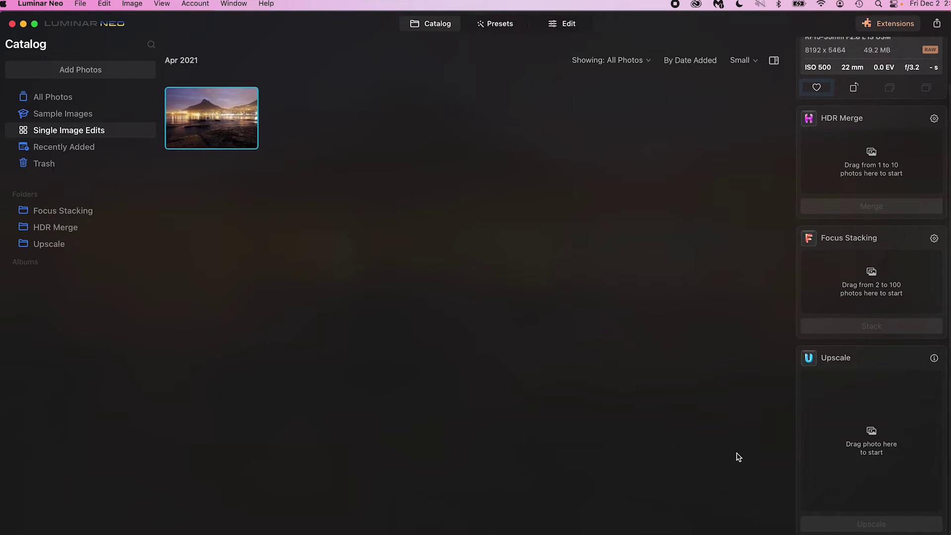
{"action": "left_click", "coordinate": [568, 26]}
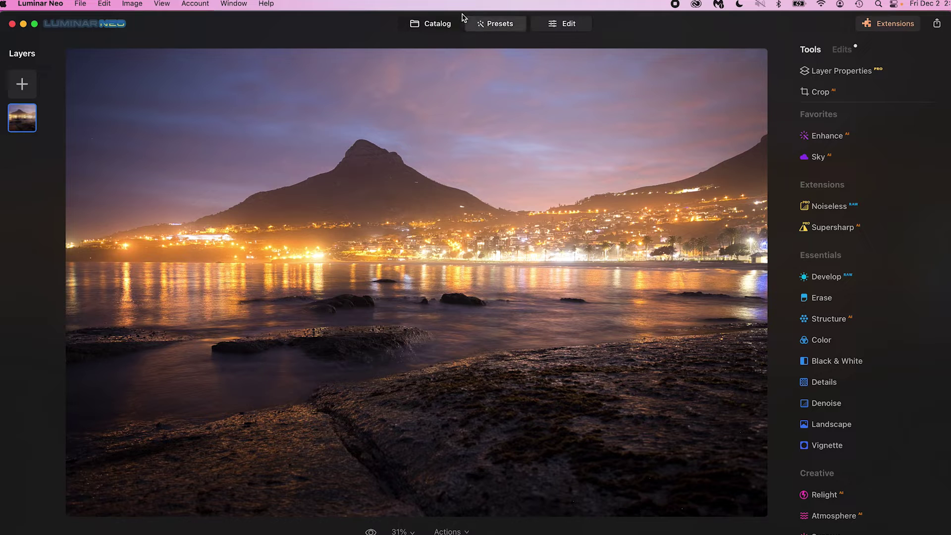
{"action": "left_click", "coordinate": [434, 25]}
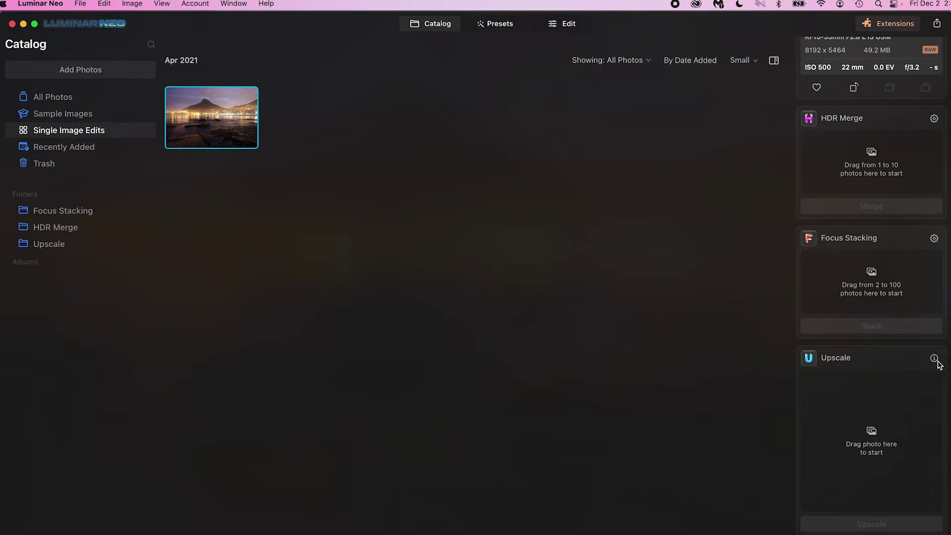
{"action": "mouse_move", "coordinate": [936, 360]}
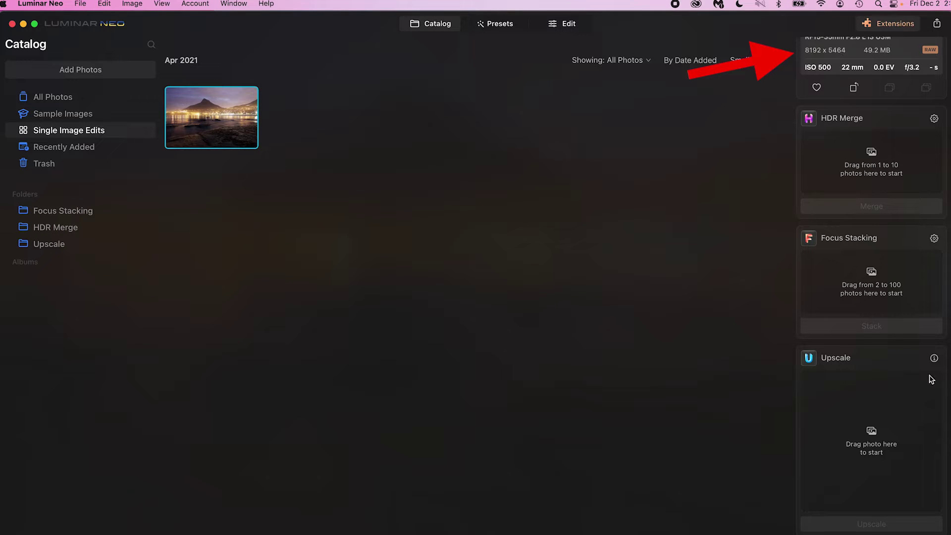
{"action": "left_click_drag", "start_coordinate": [245, 129], "coordinate": [849, 429]}
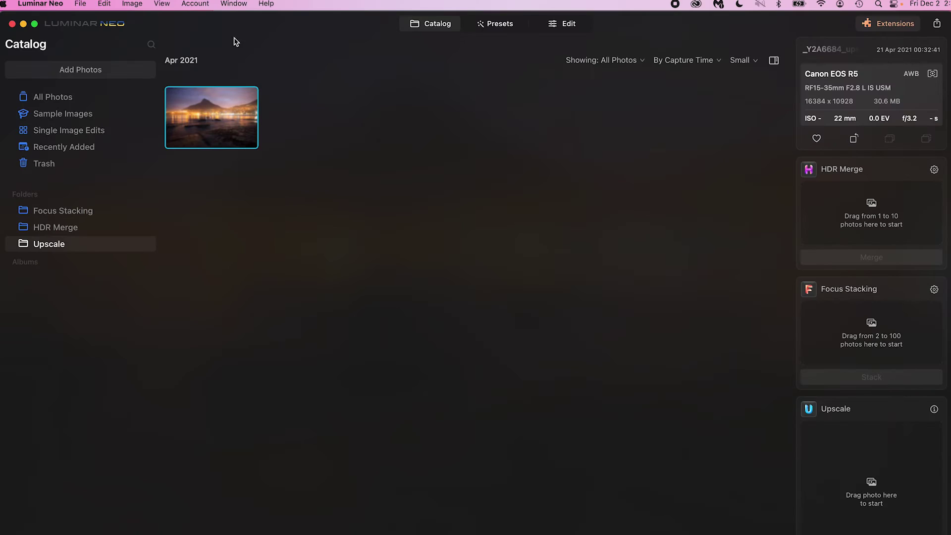
Open the 16384 x 10928 upscaled night photo in the large viewer.
{"action": "double_click", "coordinate": [233, 116]}
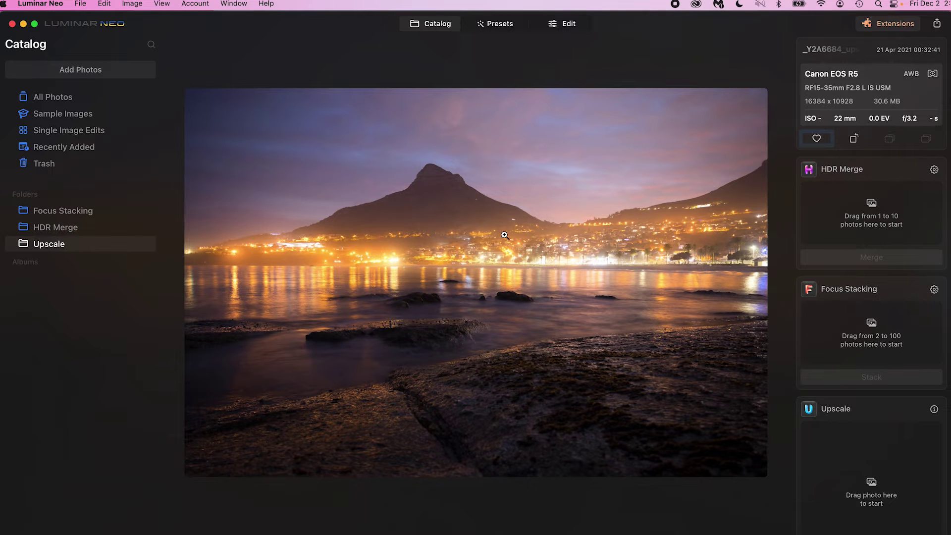
Magnify the upscaled night photo beyond 100% and pan to the lit hillside houses and waterline.
{"action": "left_click", "coordinate": [485, 234]}
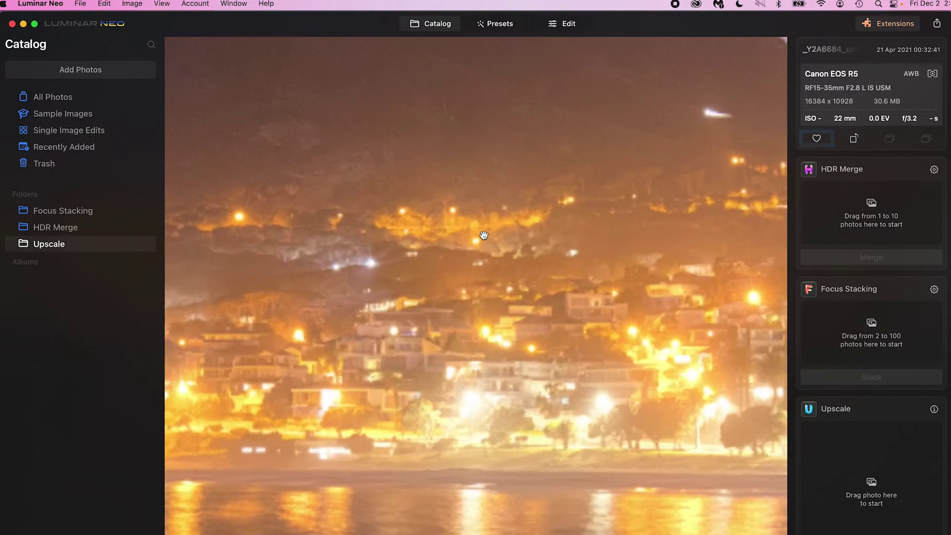
{"action": "scroll", "coordinate": [553, 237], "scroll_direction": "down", "scroll_amount": 5}
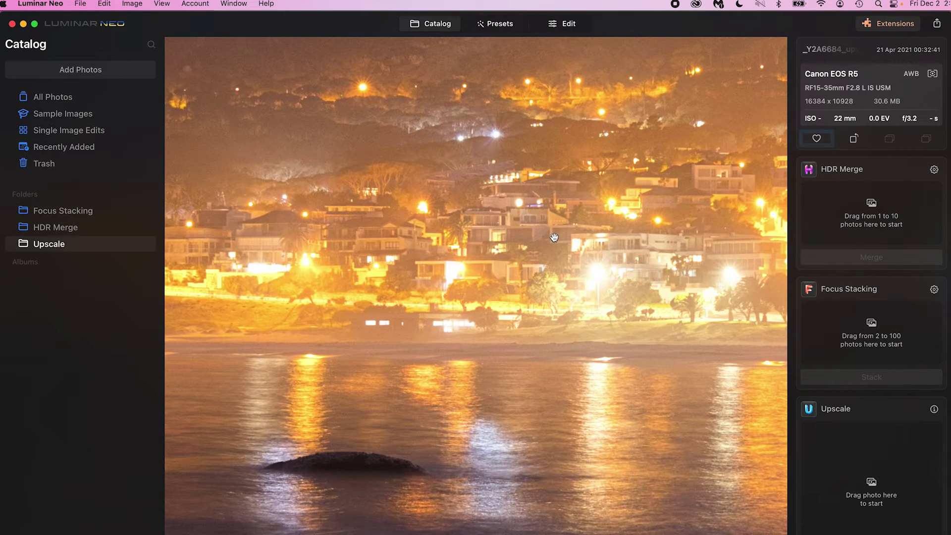
{"action": "key", "text": "super+equal"}
{"action": "left_click_drag", "start_coordinate": [553, 237], "coordinate": [524, 313]}
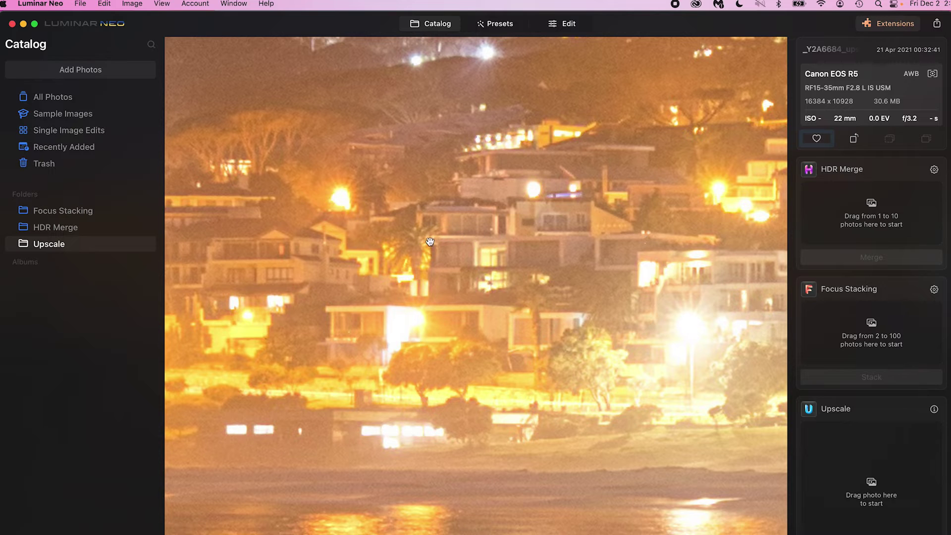
{"action": "left_click_drag", "start_coordinate": [530, 317], "coordinate": [513, 302]}
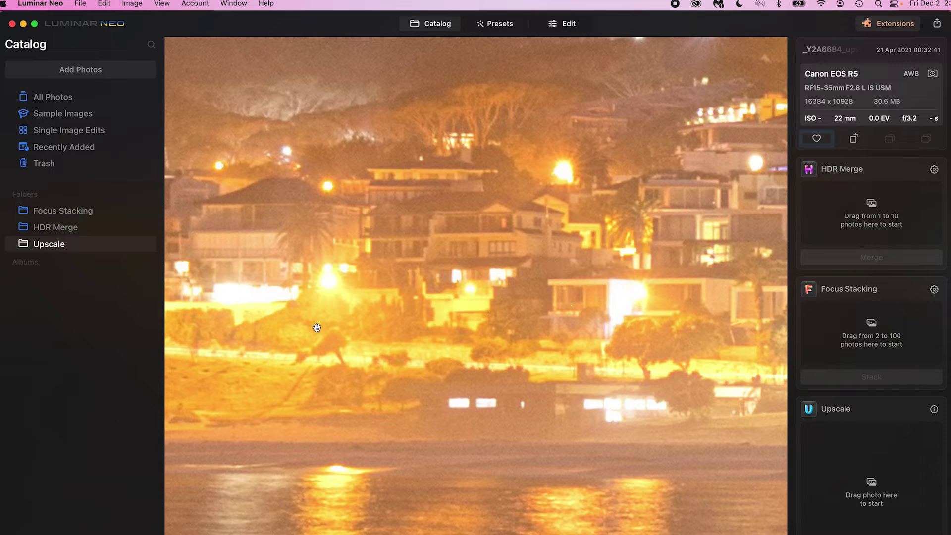
{"action": "key", "text": "super+Tab"}
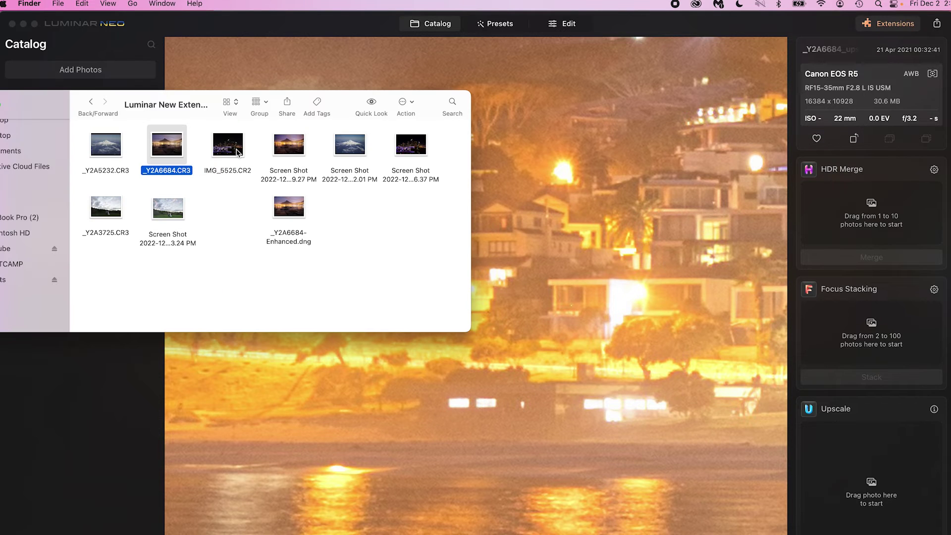
Quick Look the original _Y2A6684.CR3 in Finder for comparison.
{"action": "key", "text": "space"}
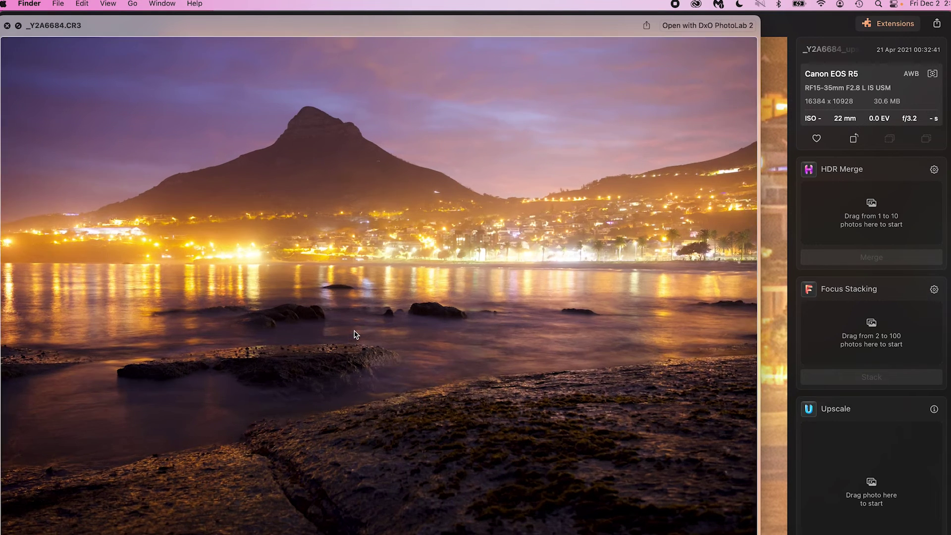
{"action": "scroll", "coordinate": [354, 335], "scroll_direction": "up", "scroll_amount": 5}
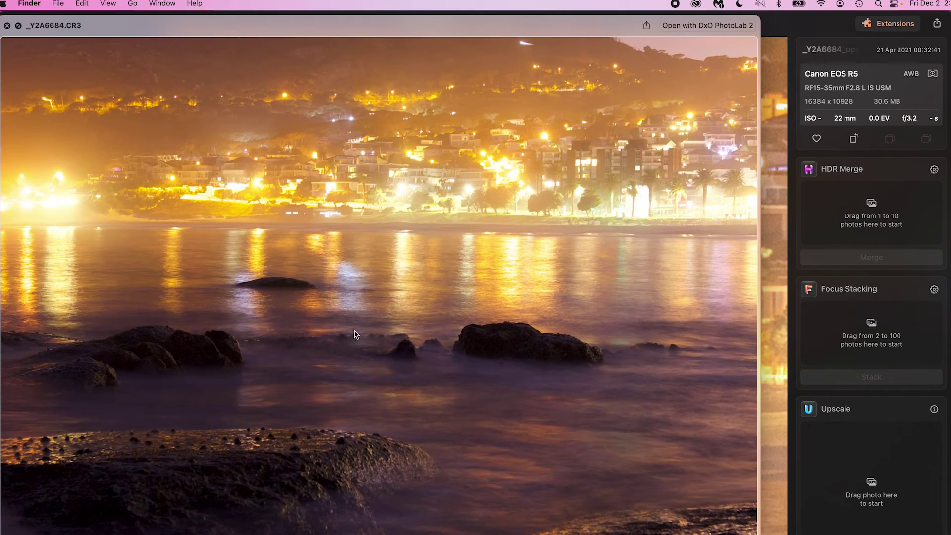
{"action": "scroll", "coordinate": [353, 332], "scroll_direction": "down", "scroll_amount": 5}
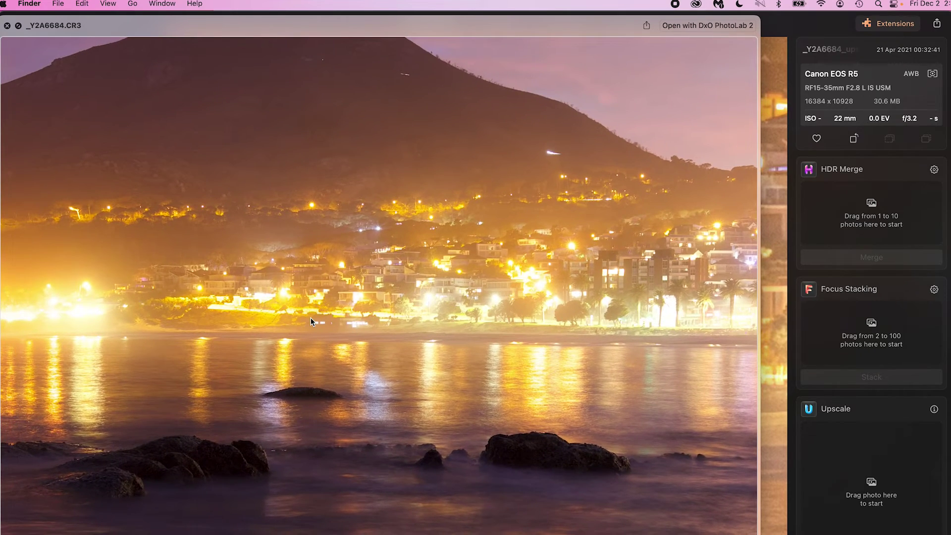
{"action": "scroll", "coordinate": [310, 318], "scroll_direction": "up", "scroll_amount": 5}
{"action": "scroll", "coordinate": [311, 321], "scroll_direction": "up", "scroll_amount": 5}
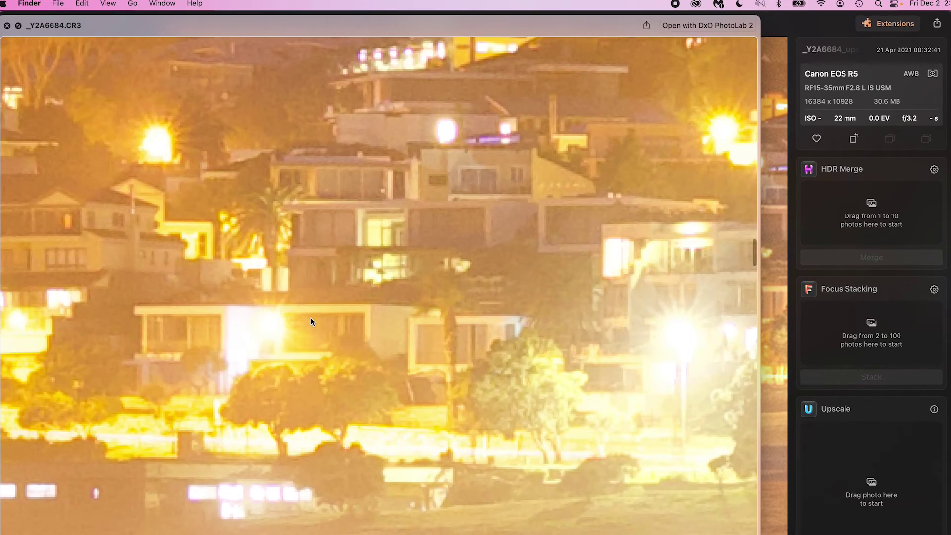
{"action": "scroll", "coordinate": [310, 321], "scroll_direction": "up", "scroll_amount": 5}
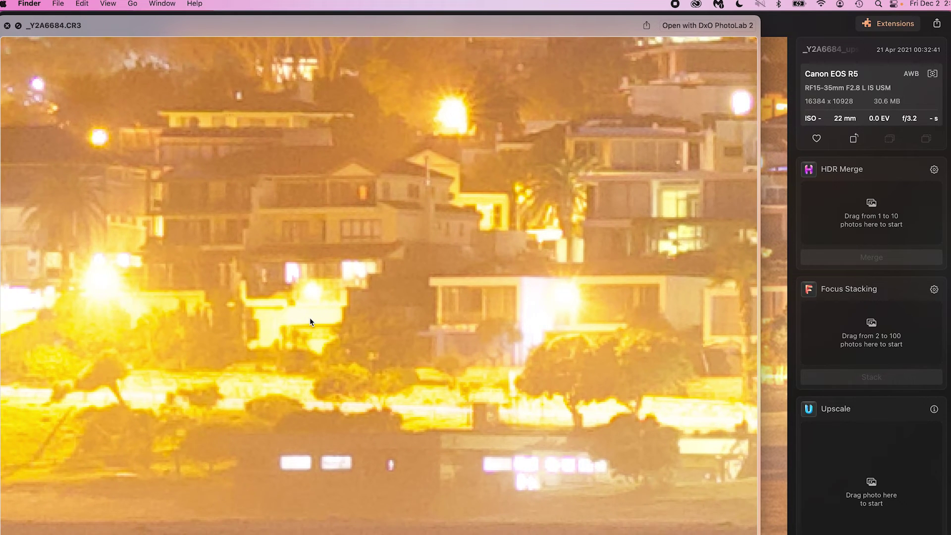
{"action": "scroll", "coordinate": [308, 317], "scroll_direction": "down", "scroll_amount": 5}
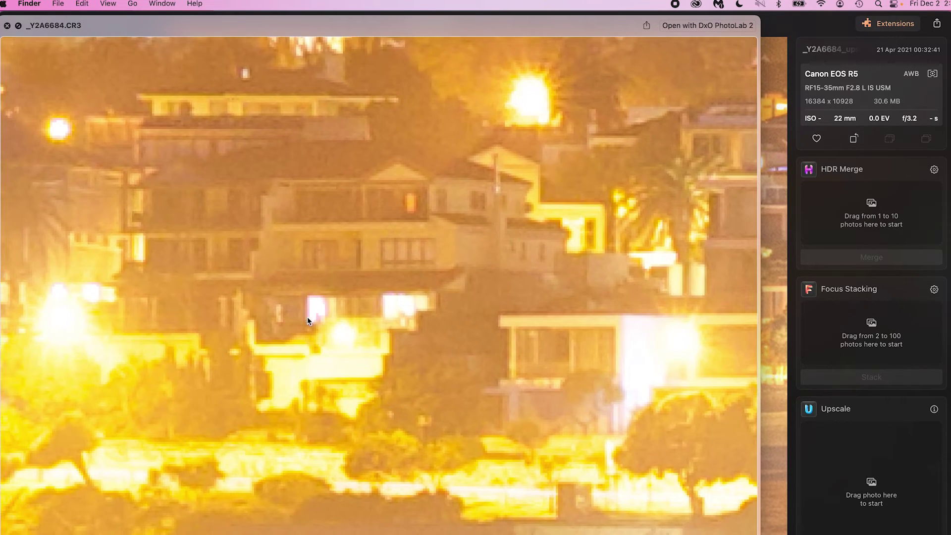
{"action": "key", "text": "space"}
Zoom the upscaled photo about 2x on the matching area, compare, then fit it back.
{"action": "key", "text": "super+equal"}
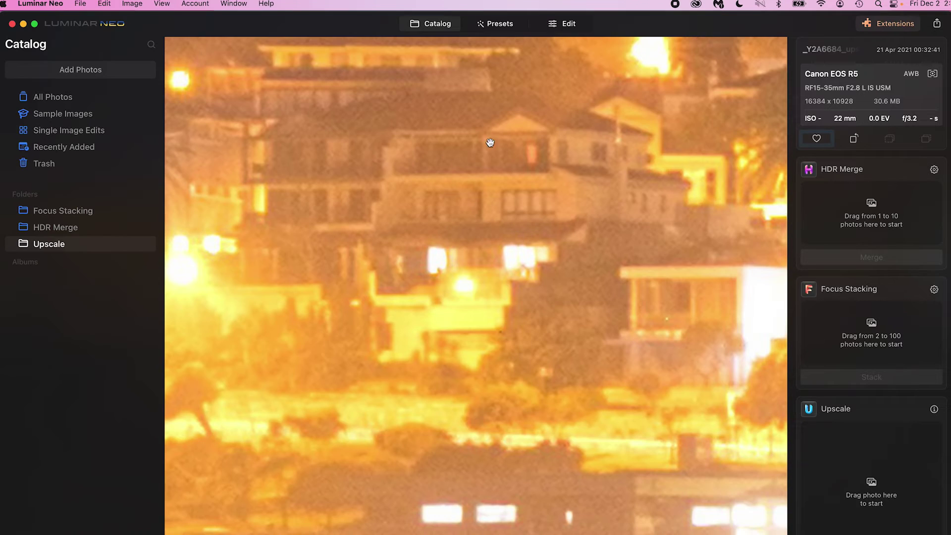
{"action": "left_click_drag", "start_coordinate": [491, 143], "coordinate": [430, 164]}
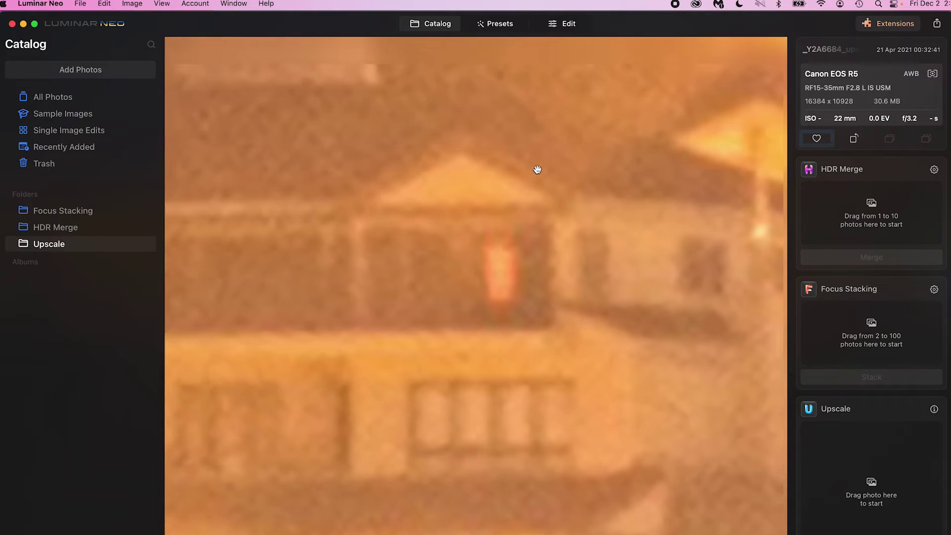
{"action": "key", "text": "super+Tab"}
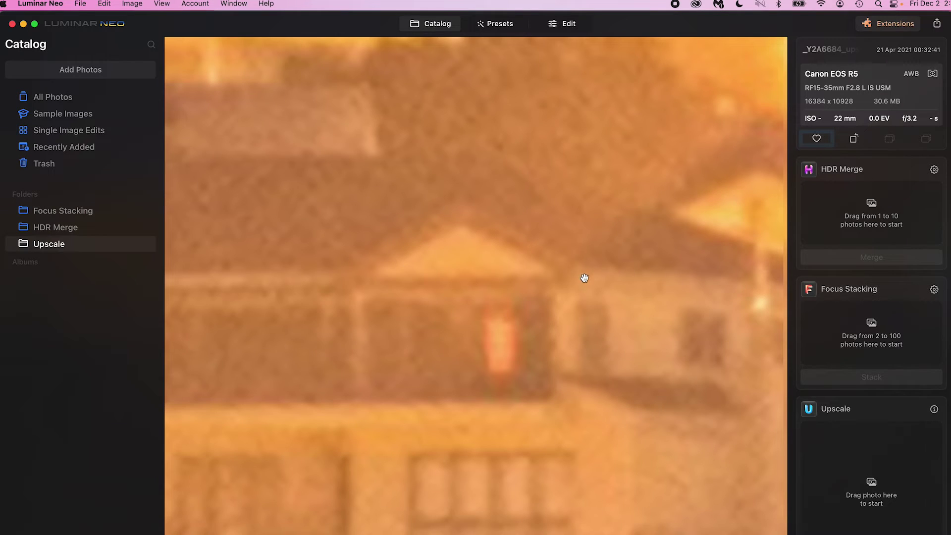
{"action": "left_click", "coordinate": [585, 277]}
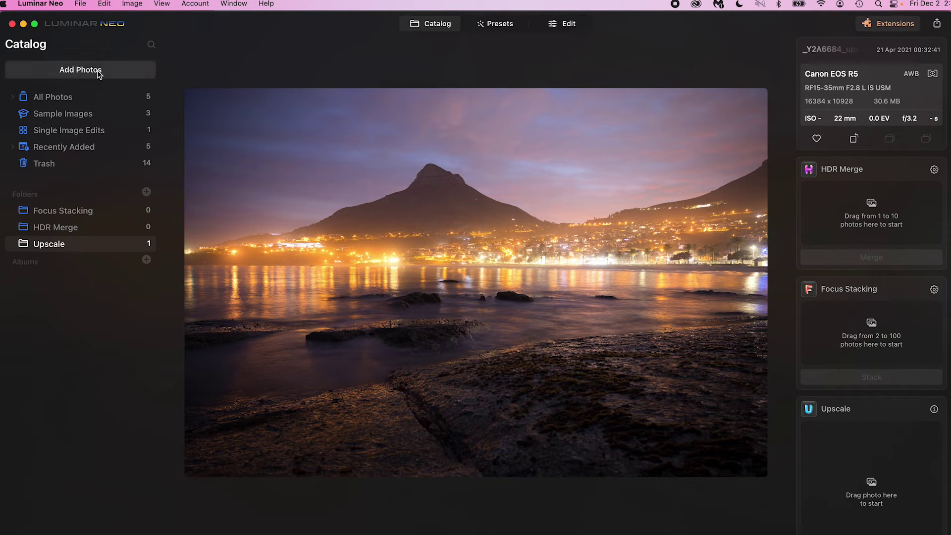
Show All Photos and open the city street photo large.
{"action": "left_click", "coordinate": [440, 24]}
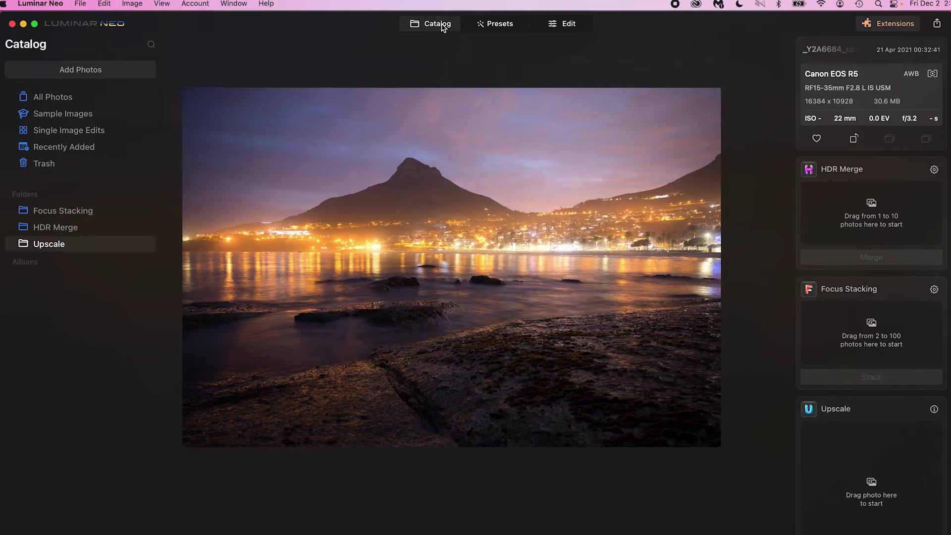
{"action": "left_click", "coordinate": [53, 97]}
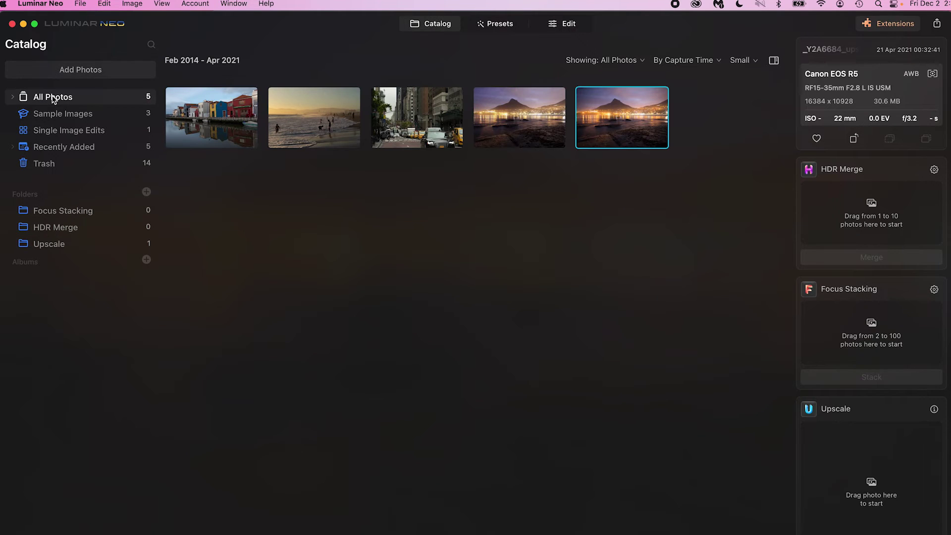
{"action": "left_click", "coordinate": [407, 141]}
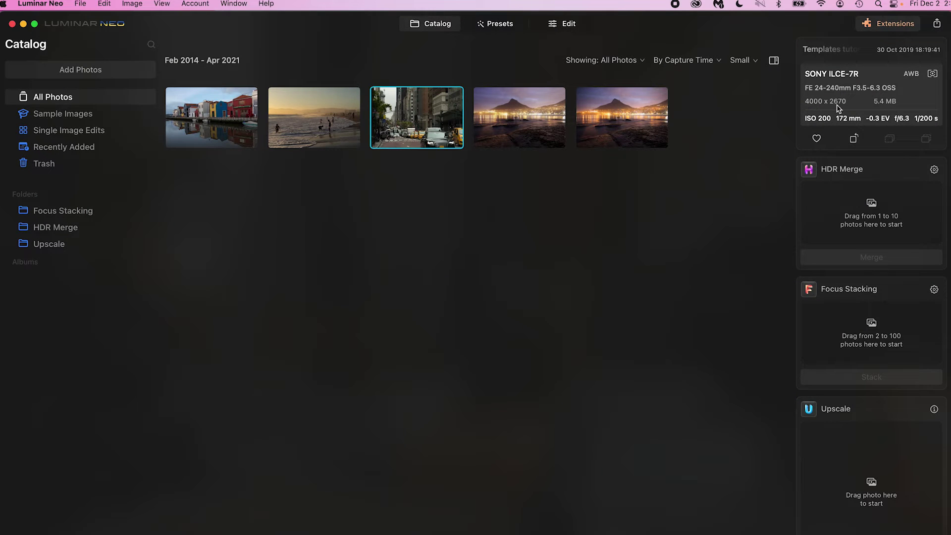
{"action": "left_click", "coordinate": [304, 106]}
{"action": "left_click", "coordinate": [224, 116]}
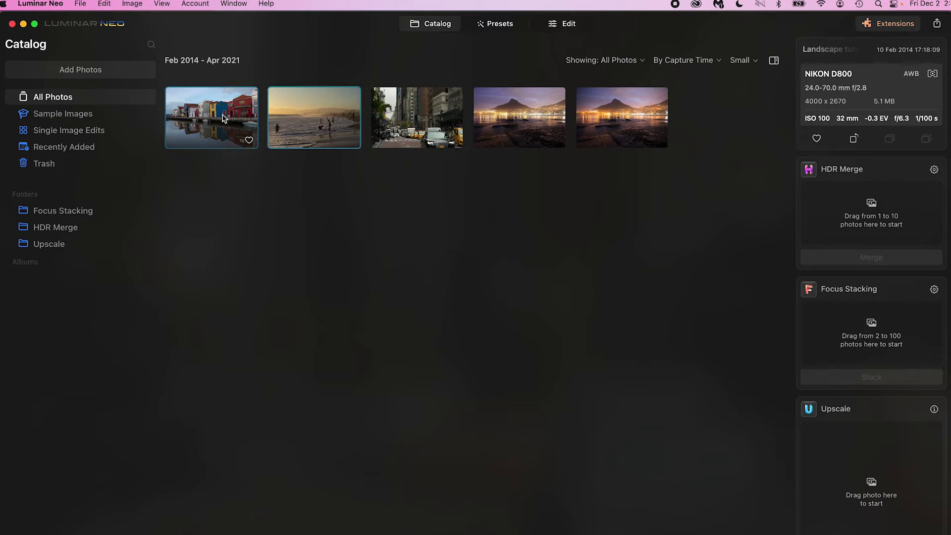
{"action": "left_click", "coordinate": [415, 117]}
{"action": "double_click", "coordinate": [415, 116]}
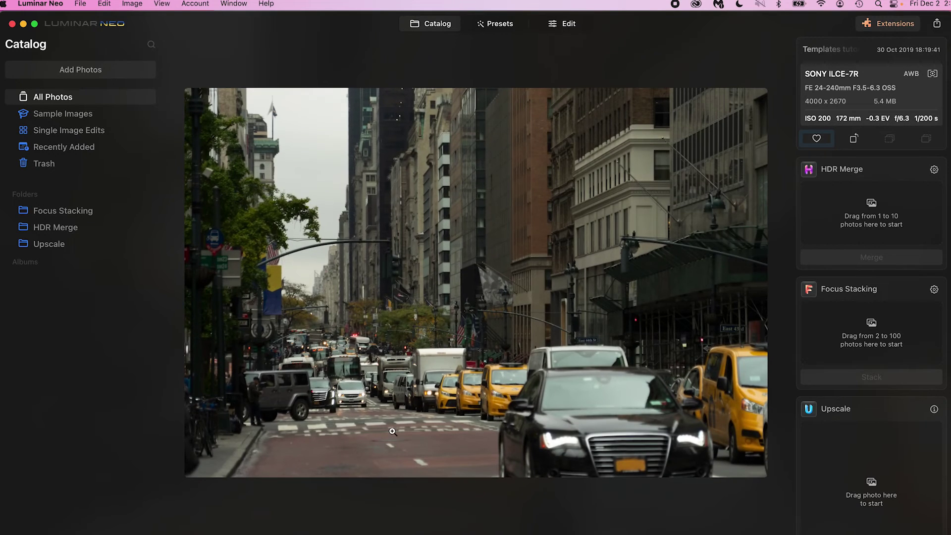
Zoom into the street photo, pan over the trees, flag and lamp posts, then fit and return to grid.
{"action": "left_click", "coordinate": [363, 338]}
{"action": "left_click", "coordinate": [358, 331]}
{"action": "left_click", "coordinate": [357, 327]}
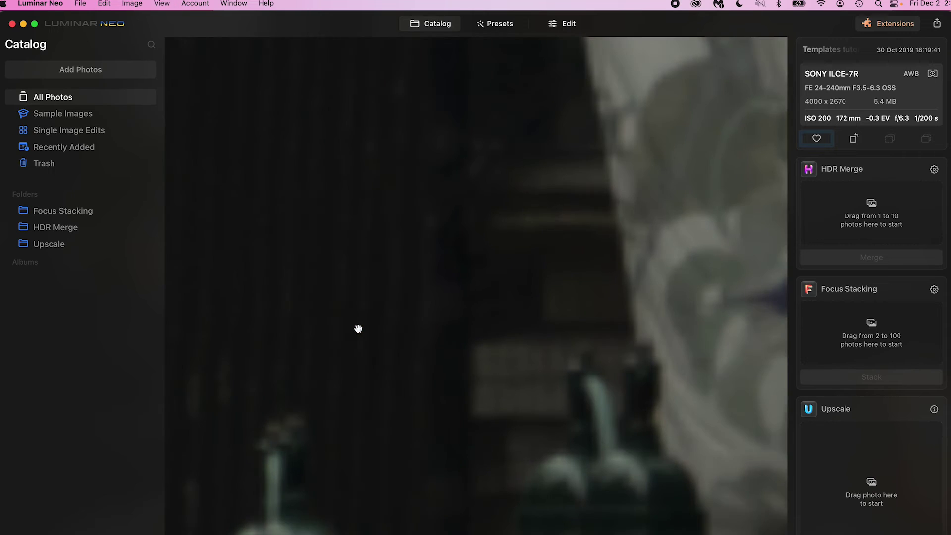
{"action": "left_click_drag", "start_coordinate": [357, 269], "coordinate": [694, 112]}
{"action": "left_click_drag", "start_coordinate": [499, 340], "coordinate": [620, 184]}
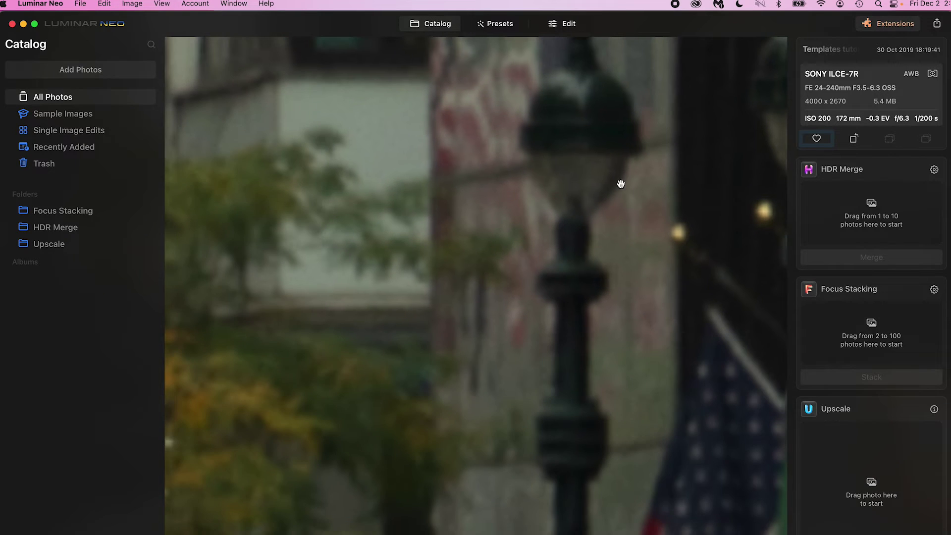
{"action": "left_click_drag", "start_coordinate": [572, 244], "coordinate": [507, 197]}
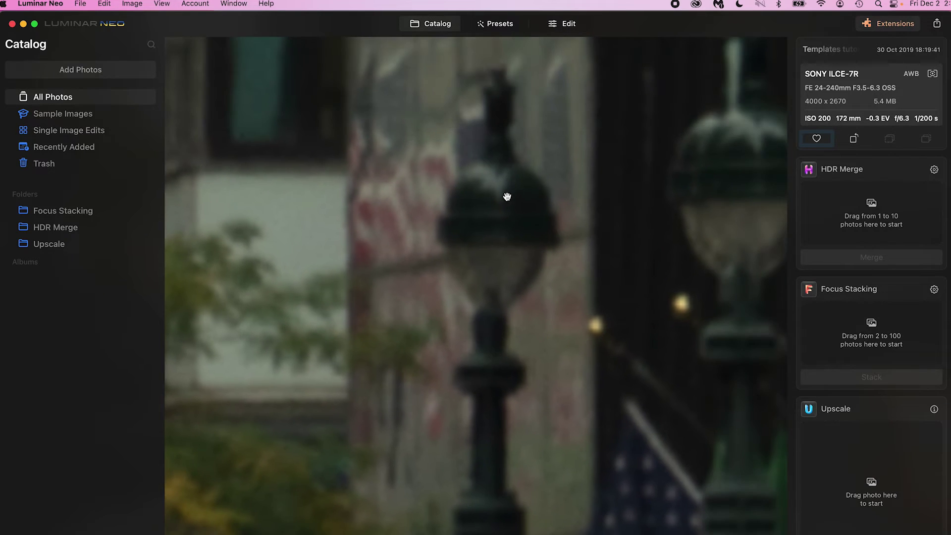
{"action": "left_click", "coordinate": [497, 263]}
{"action": "left_click", "coordinate": [427, 25]}
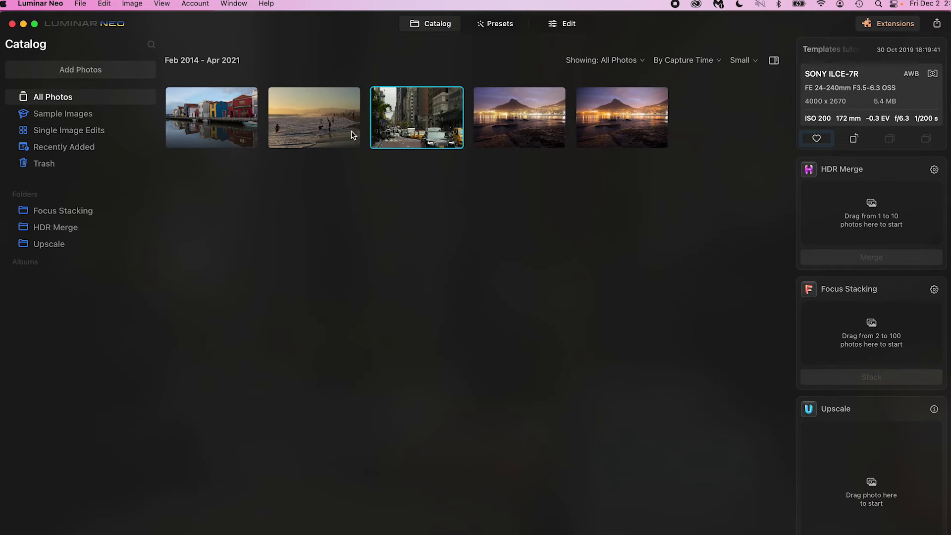
Upscale the street photo 4x to 16000 x 10680 in the Upscale extension.
{"action": "left_click_drag", "start_coordinate": [450, 143], "coordinate": [862, 467]}
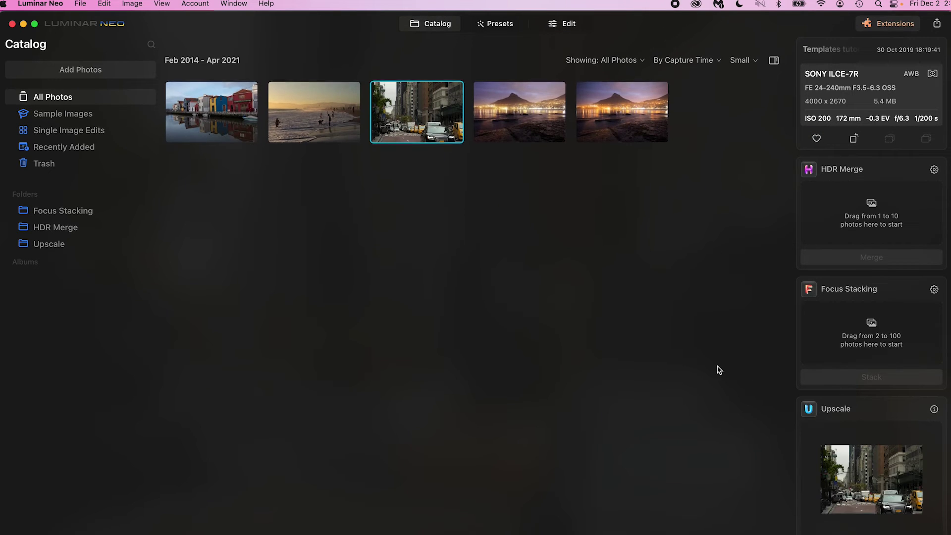
{"action": "left_click", "coordinate": [917, 502]}
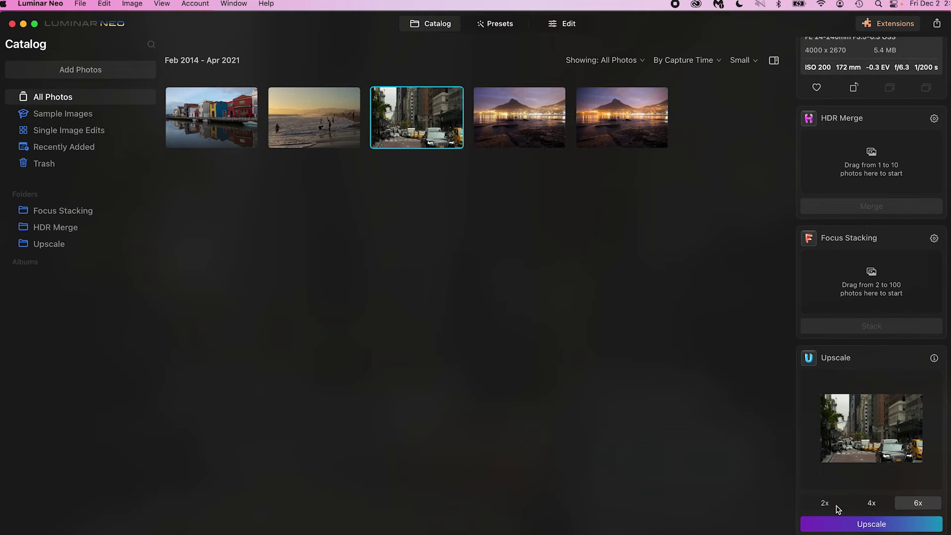
{"action": "left_click", "coordinate": [873, 503]}
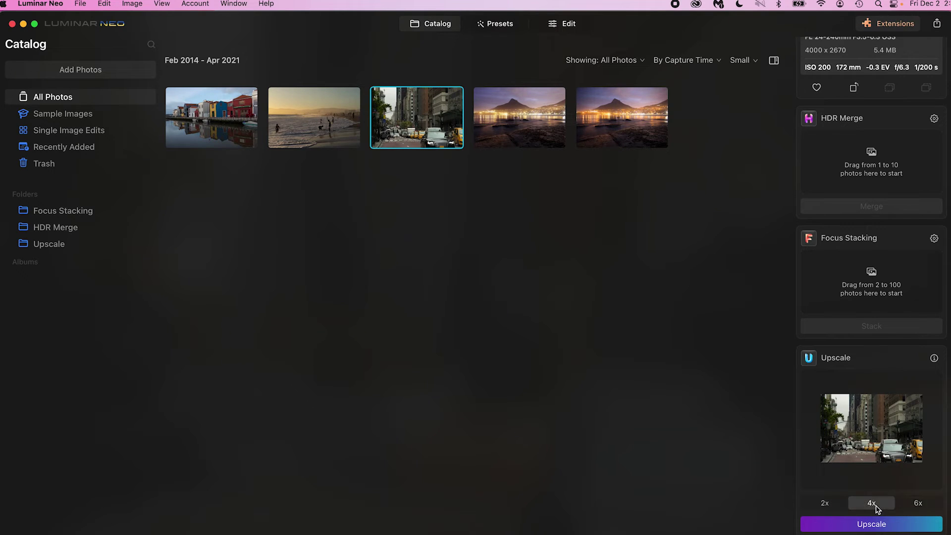
{"action": "left_click", "coordinate": [859, 523]}
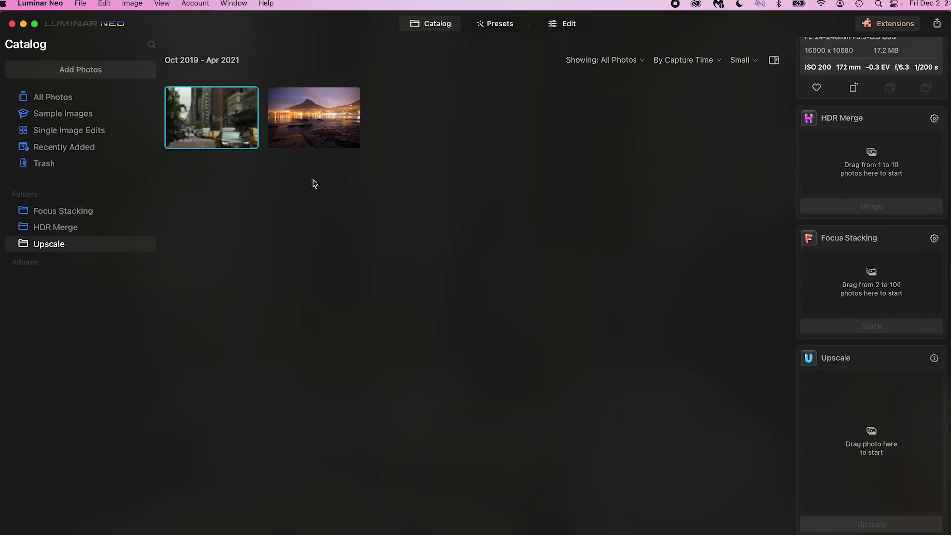
Open the 4x-upscaled street photo and magnify it on the lamp posts and flags.
{"action": "double_click", "coordinate": [213, 117]}
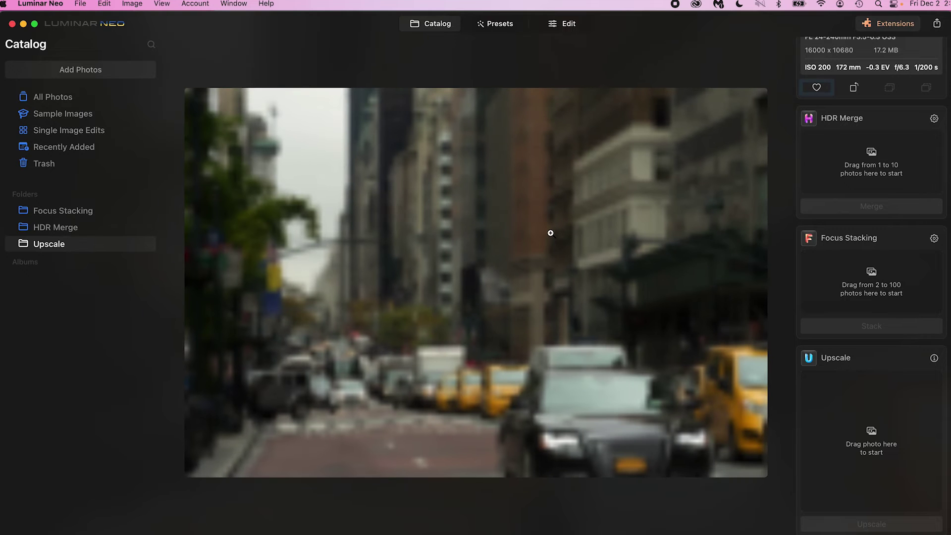
{"action": "left_click", "coordinate": [77, 97]}
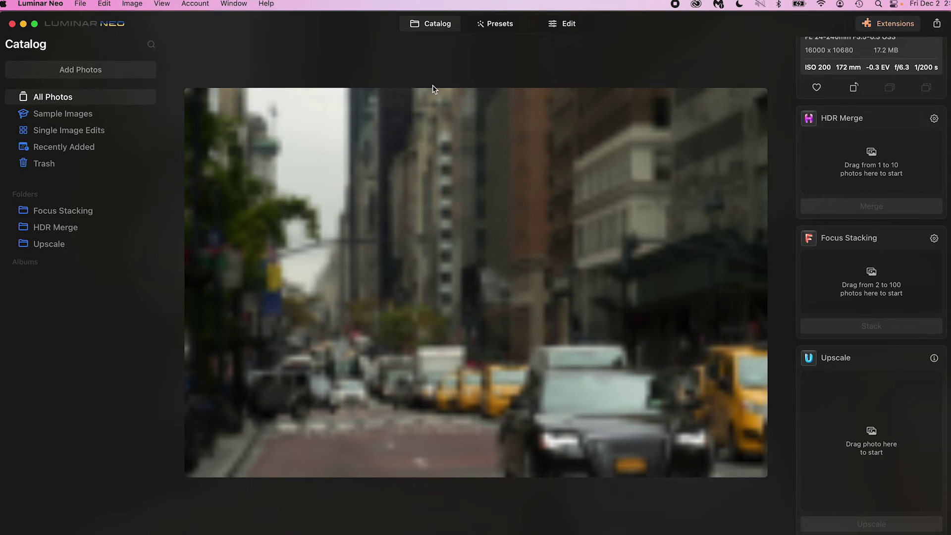
{"action": "left_click", "coordinate": [423, 25]}
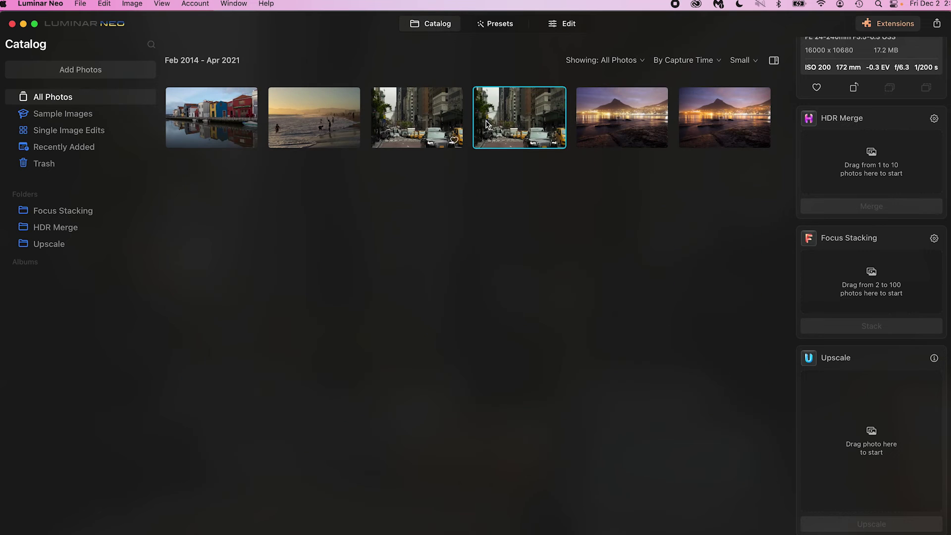
{"action": "double_click", "coordinate": [521, 121]}
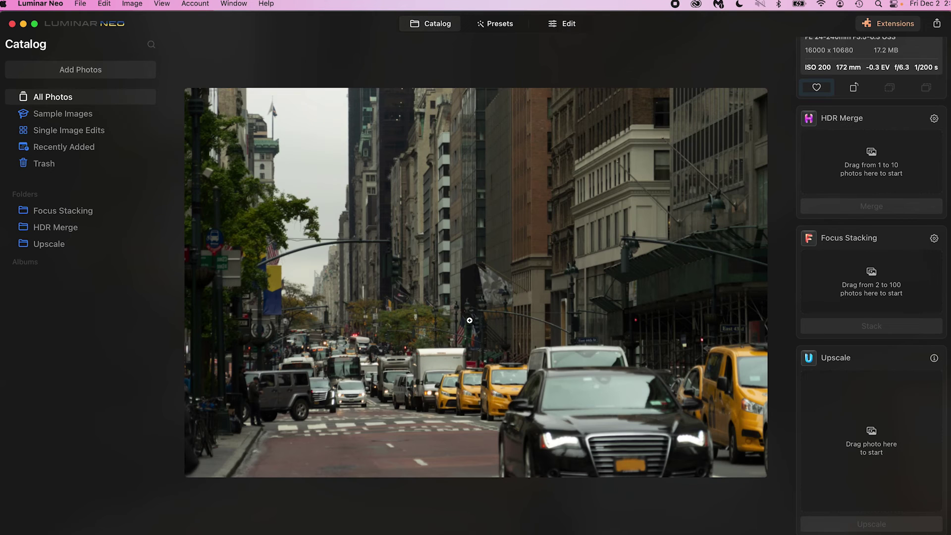
{"action": "left_click", "coordinate": [456, 311]}
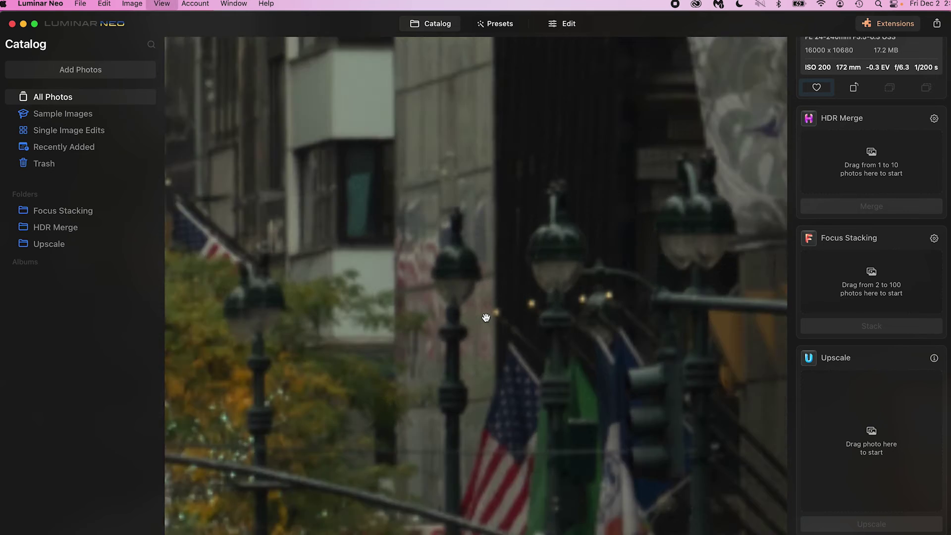
{"action": "scroll", "coordinate": [486, 317], "scroll_direction": "up", "scroll_amount": 3}
{"action": "left_click_drag", "start_coordinate": [486, 318], "coordinate": [511, 256]}
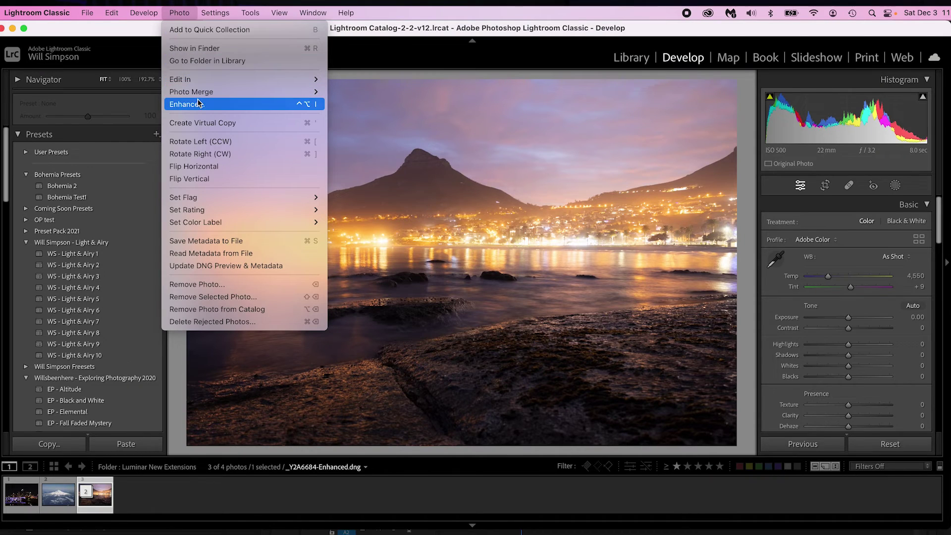
Open Lightroom's Enhance preview for the night photo and pan to the higher buildings.
{"action": "left_click", "coordinate": [198, 104]}
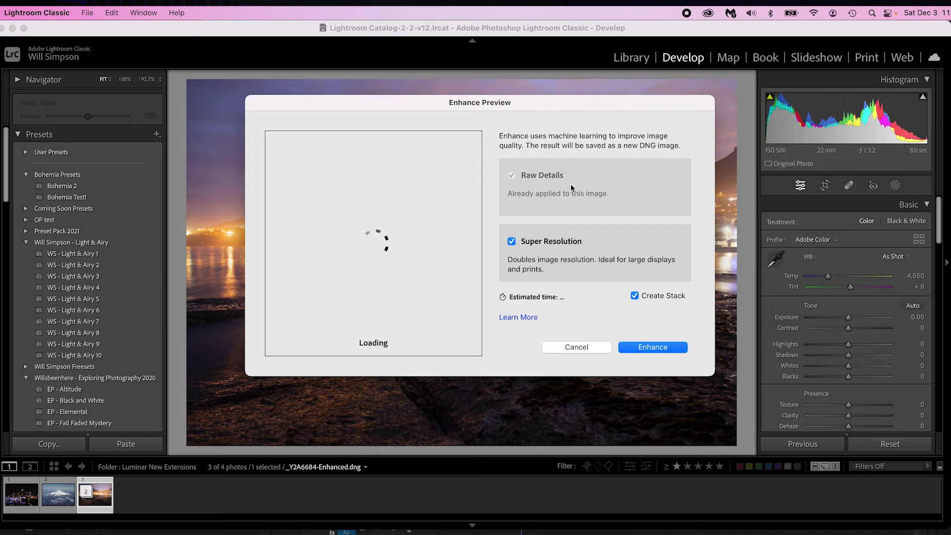
{"action": "left_click_drag", "start_coordinate": [376, 243], "coordinate": [422, 302]}
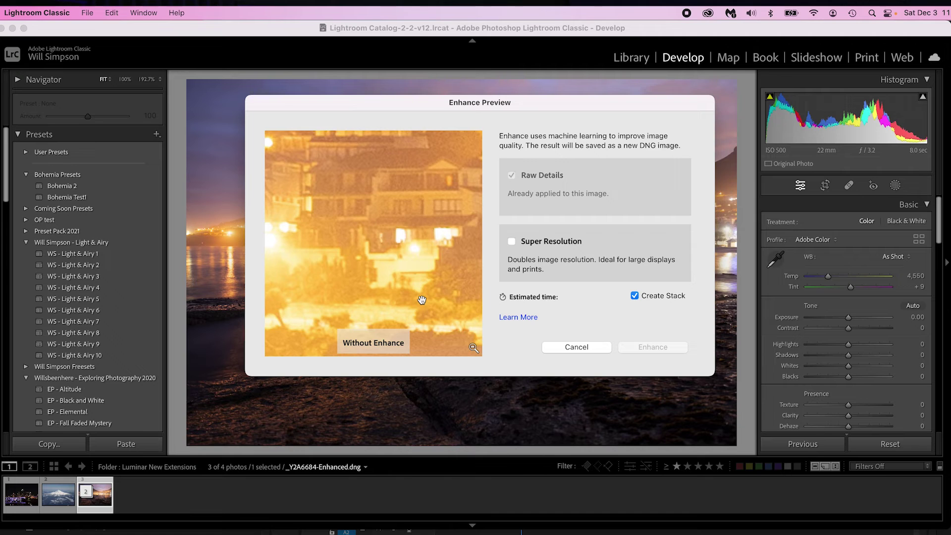